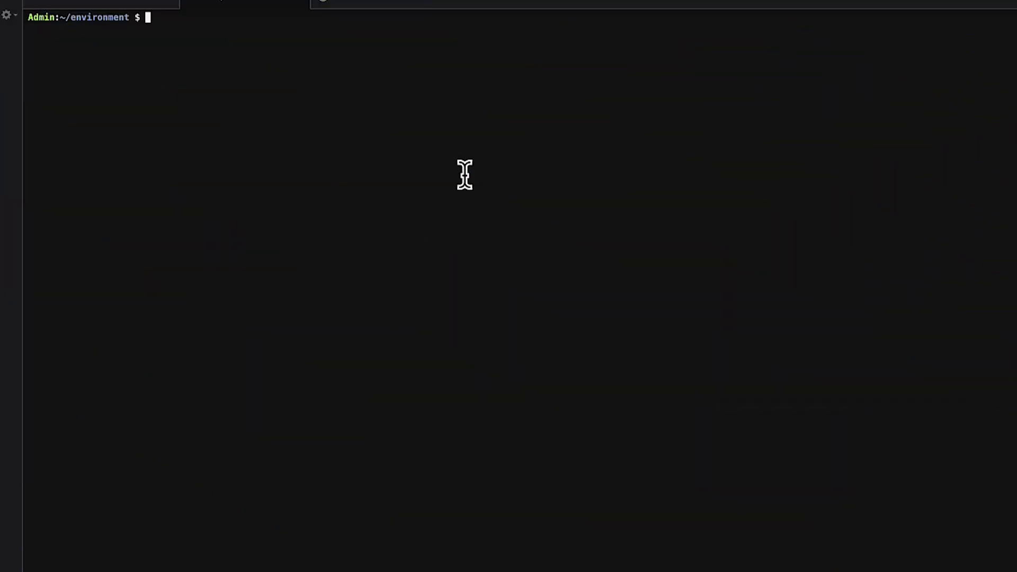
pyautogui.write('sudo yum install -y jq  git')
# Install jq and git, clone aws-support-tools, and enter Lambda/FindEniMappings
pyautogui.press('Return')
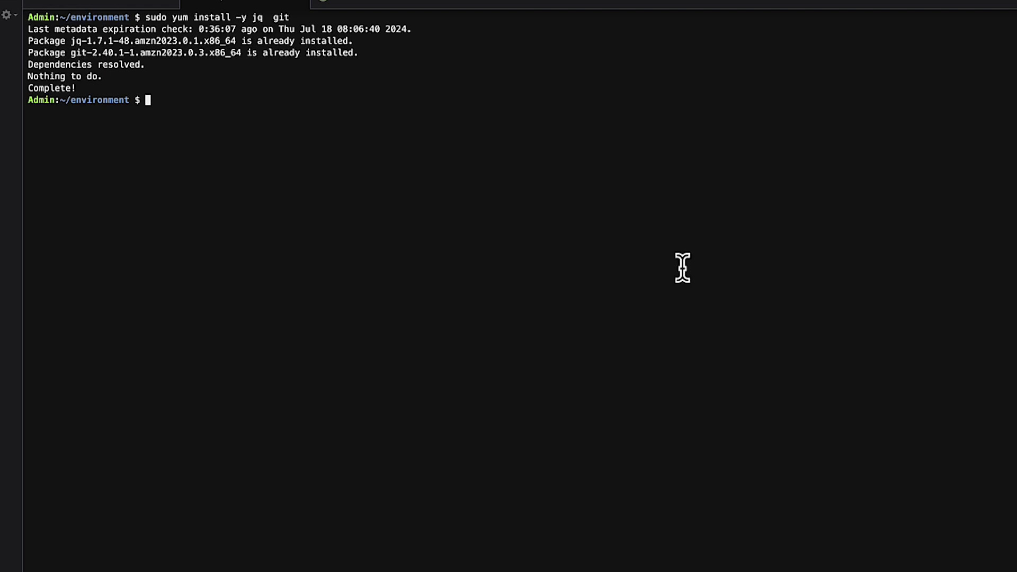
pyautogui.write('git clone https://github.com/awslabs/aws-support-tools.git')
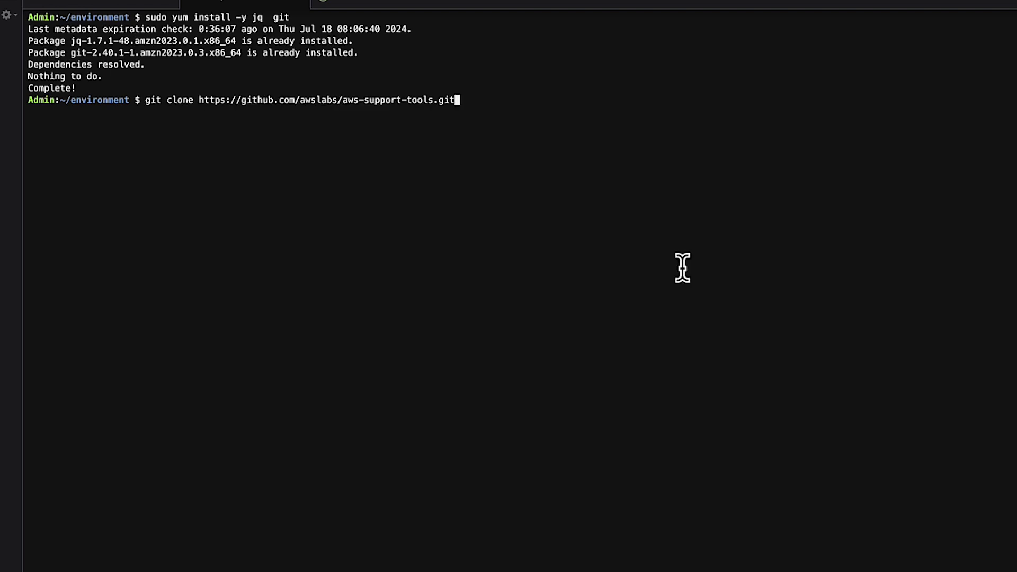
pyautogui.press('Return')
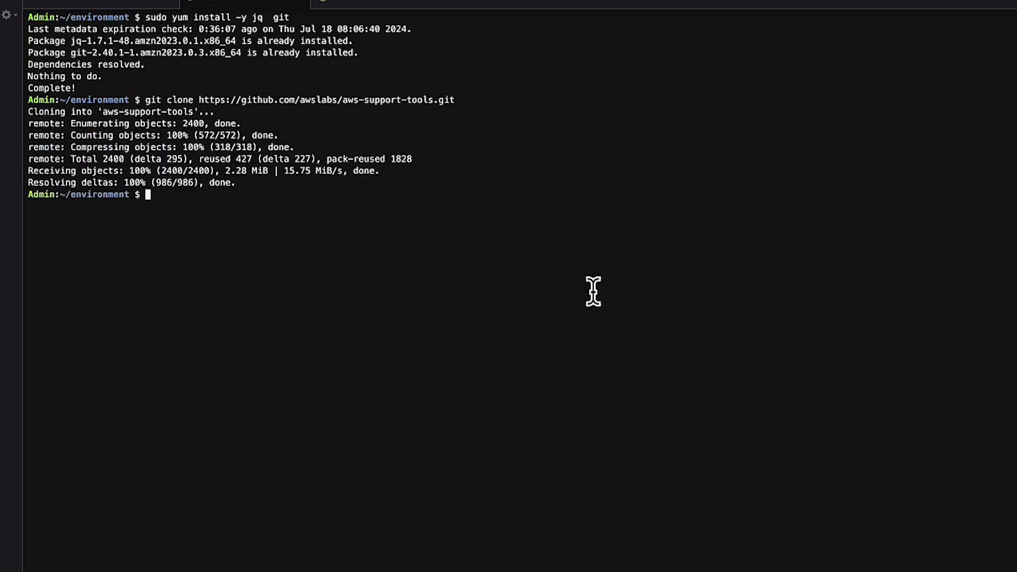
pyautogui.write('cd aws-support-tools/Lambda/FindEniMappings')
pyautogui.press('Return')
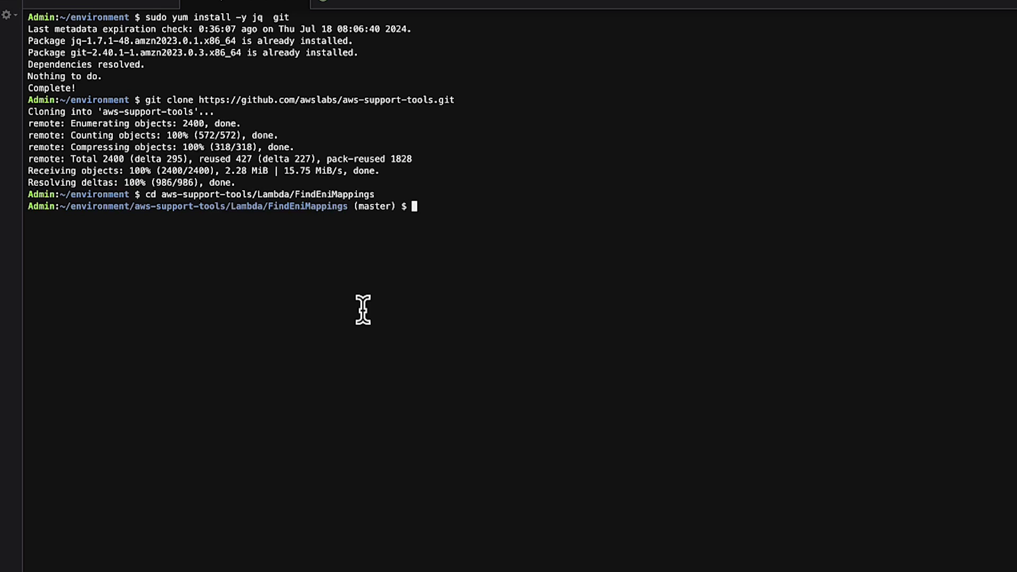
pyautogui.write('./findEniAssociations --eni eni-0043aa0fcf250f294 --region us-east-1')
# Run findEniAssociations on the ENI in us-east-1, listing TestFunction $LATEST and version 2
pyautogui.press('Return')
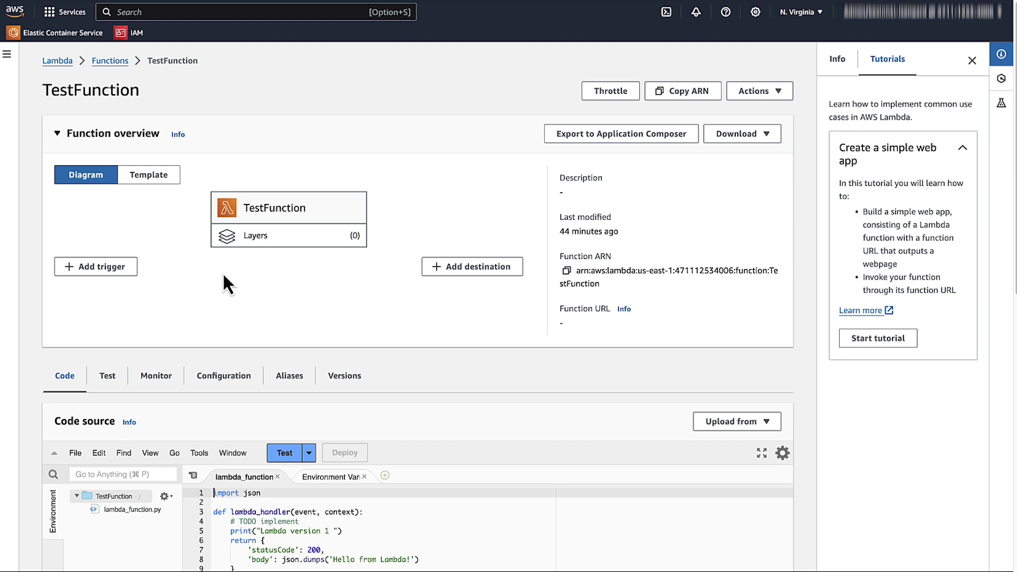
# Set TestFunction's VPC to None in its configuration and save
pyautogui.click(224, 376)
pyautogui.scroll(-3, 223, 385)
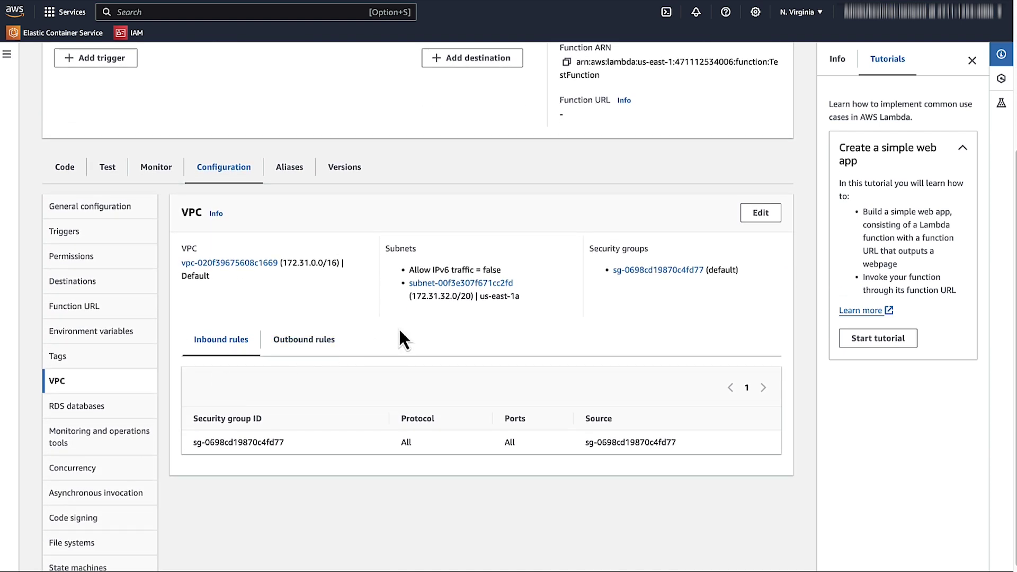
pyautogui.click(772, 212)
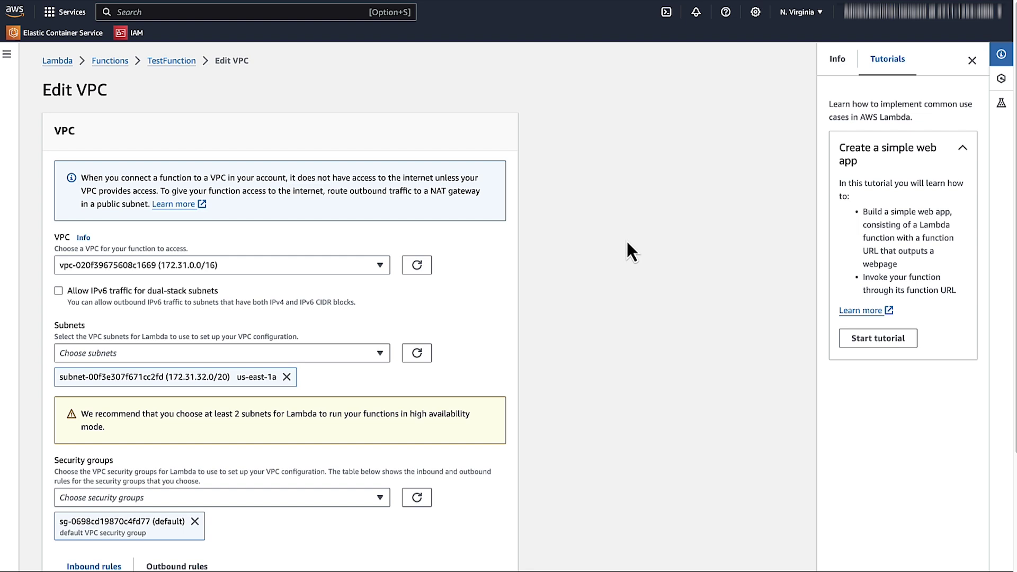
pyautogui.scroll(-3, 497, 433)
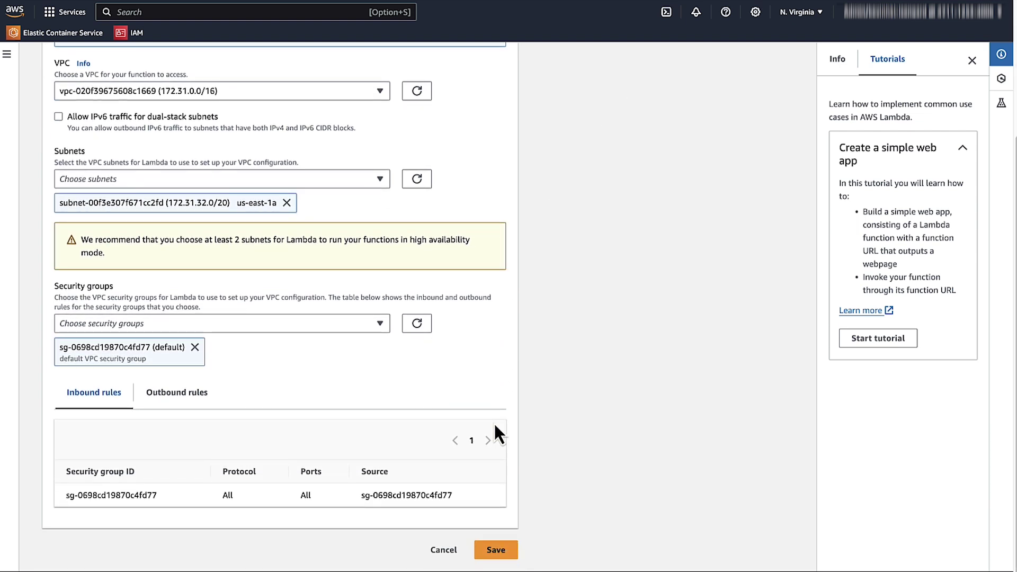
pyautogui.click(364, 91)
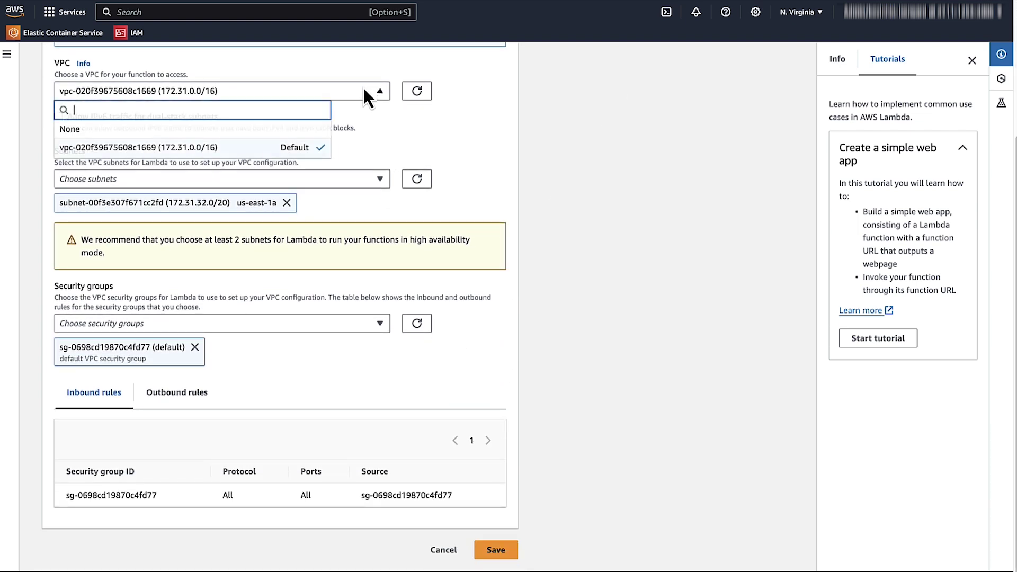
pyautogui.click(264, 135)
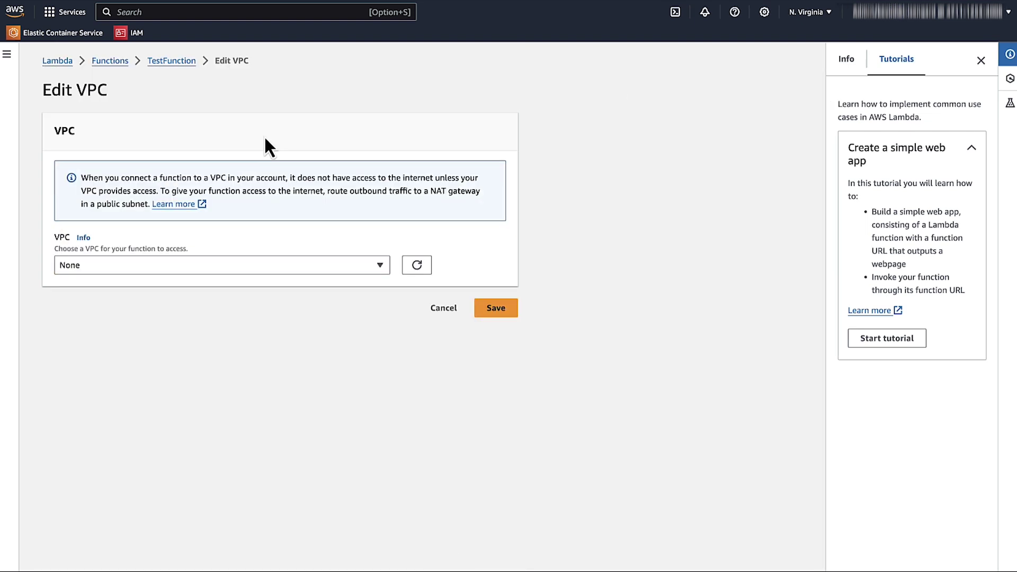
pyautogui.click(493, 310)
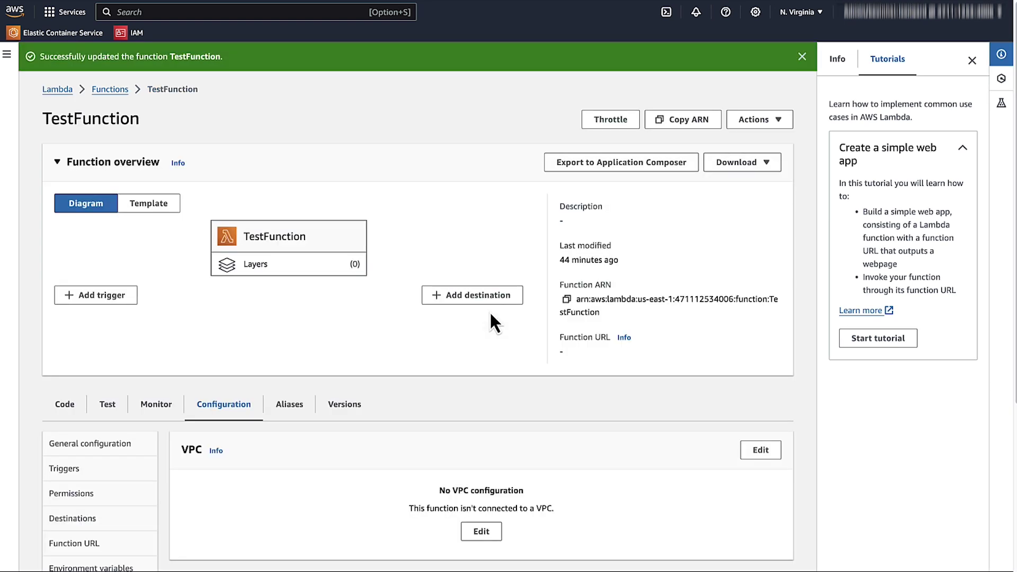
# Delete TestFunction's published version 2 and confirm the deletion
pyautogui.click(359, 404)
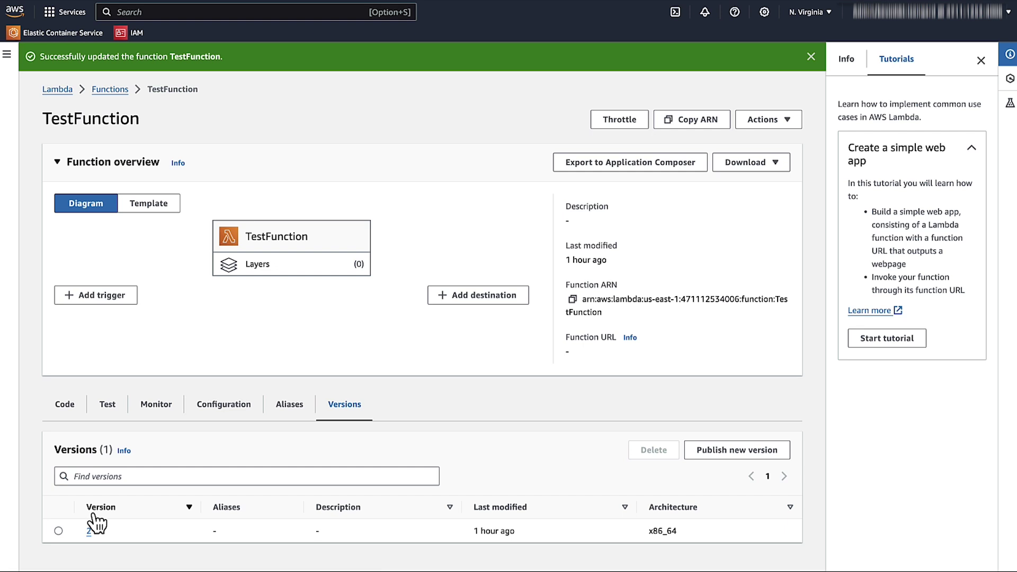
pyautogui.click(59, 530)
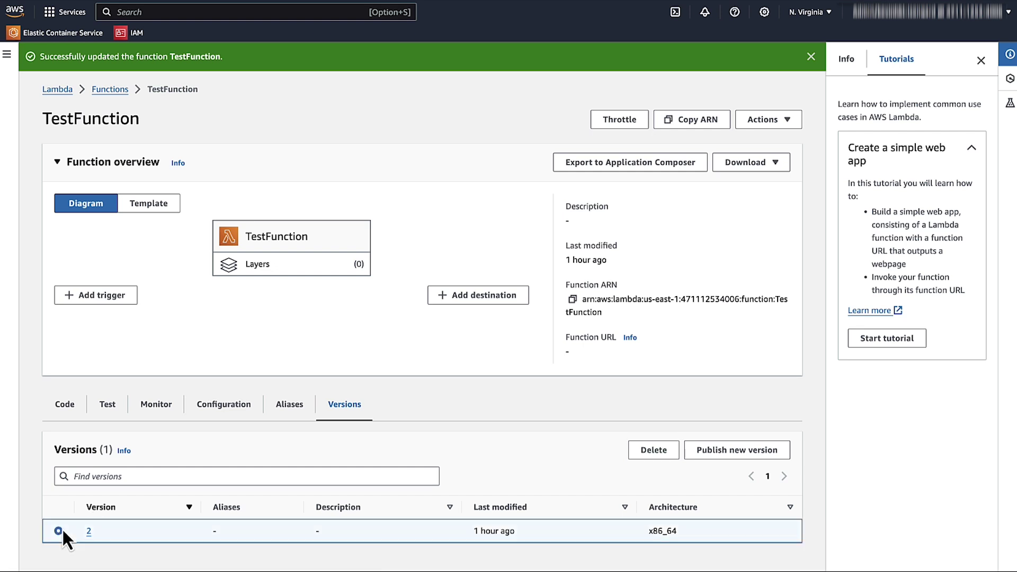
pyautogui.click(665, 450)
pyautogui.click(653, 360)
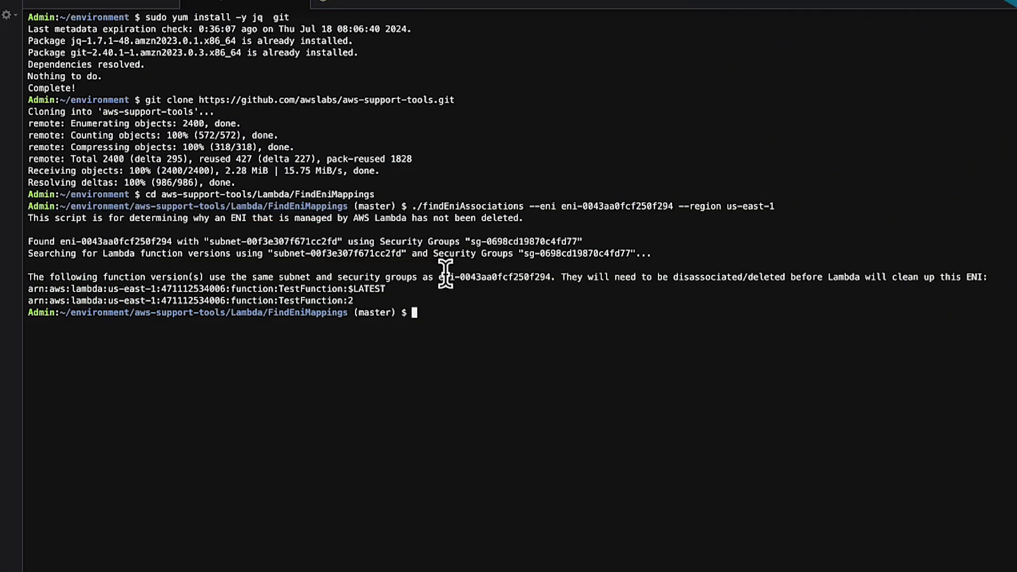
# Rerun the findEniAssociations command, confirming eni-0043aa0fcf250f294 no longer exists
pyautogui.press('Up')
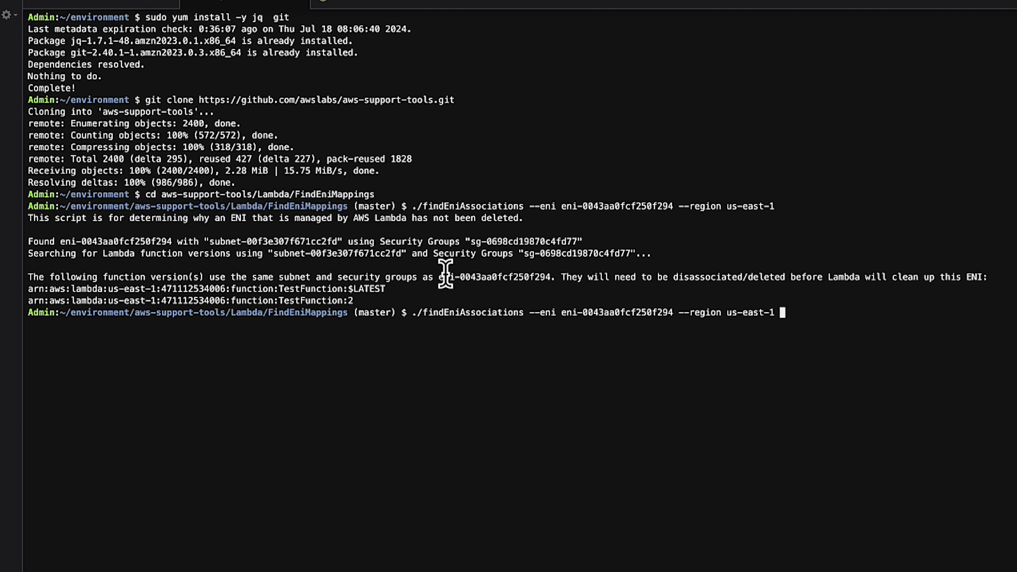
pyautogui.press('Return')
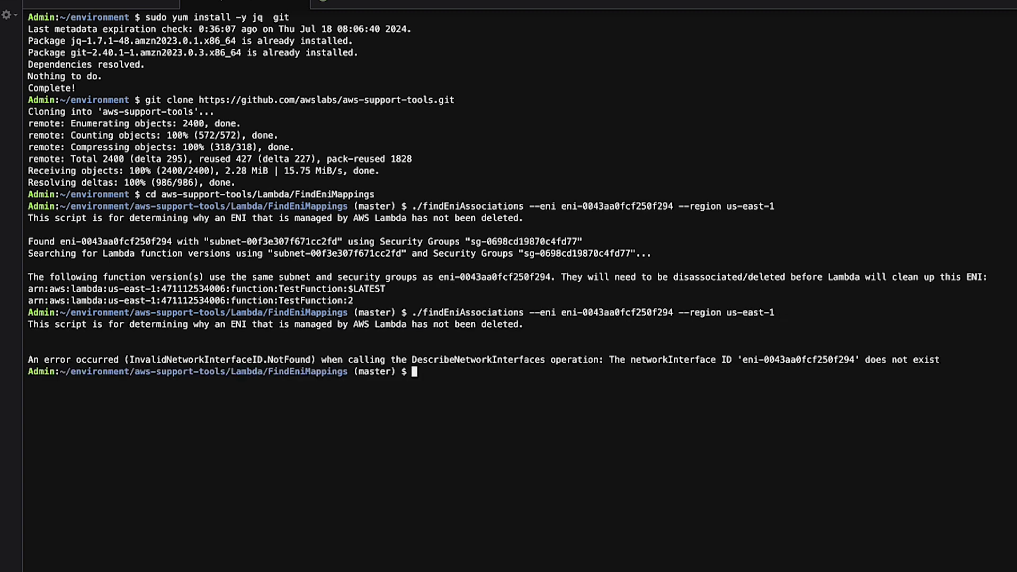